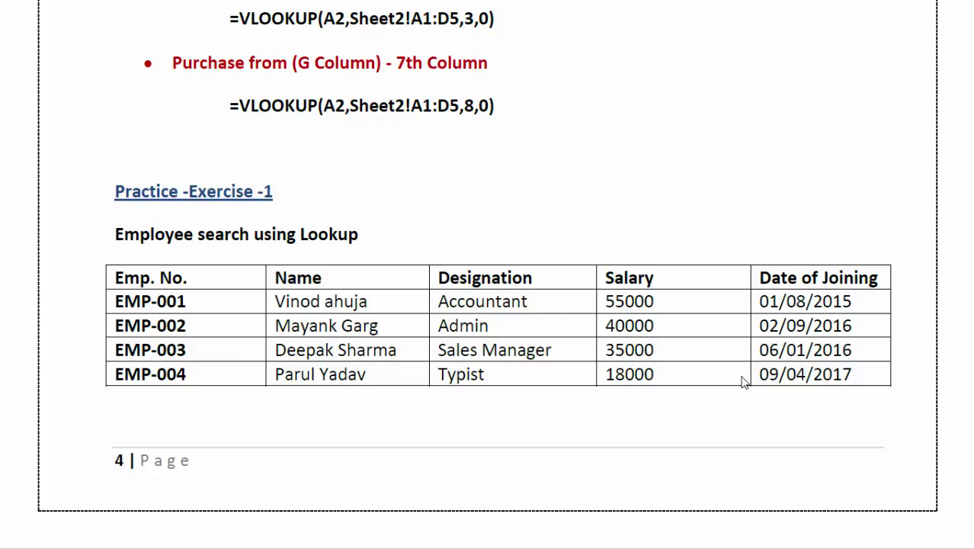
- Switch from the Word practice exercise to the Excel workbook holding the employee table
key(alt+Tab)
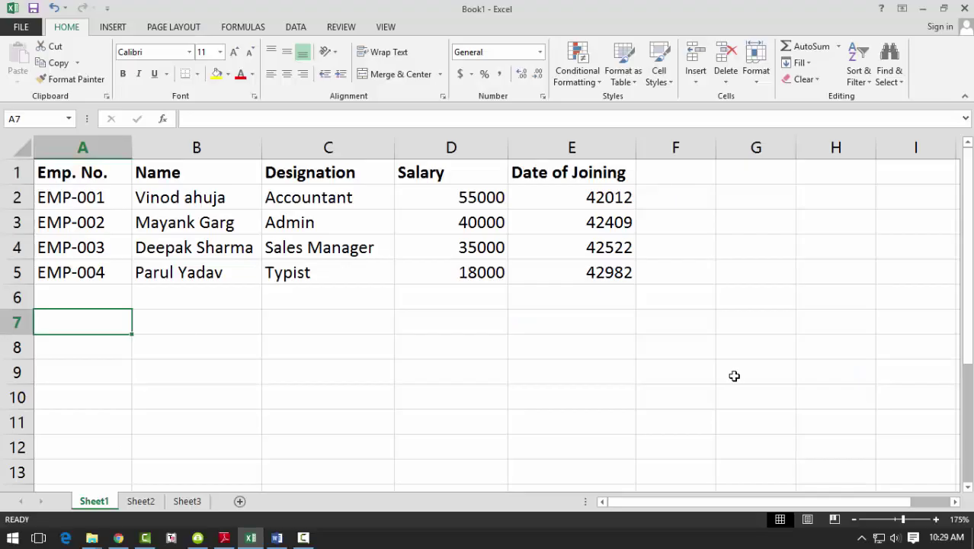
- Review the Emp. No., Name, Designation, Salary and Date of Joining column headers
click(101, 175)
click(175, 172)
click(268, 172)
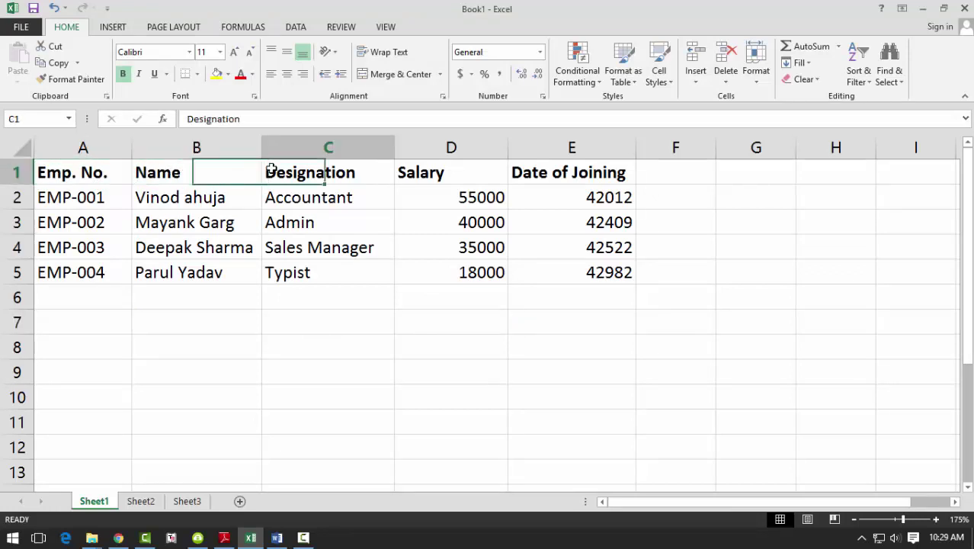
click(427, 173)
click(547, 175)
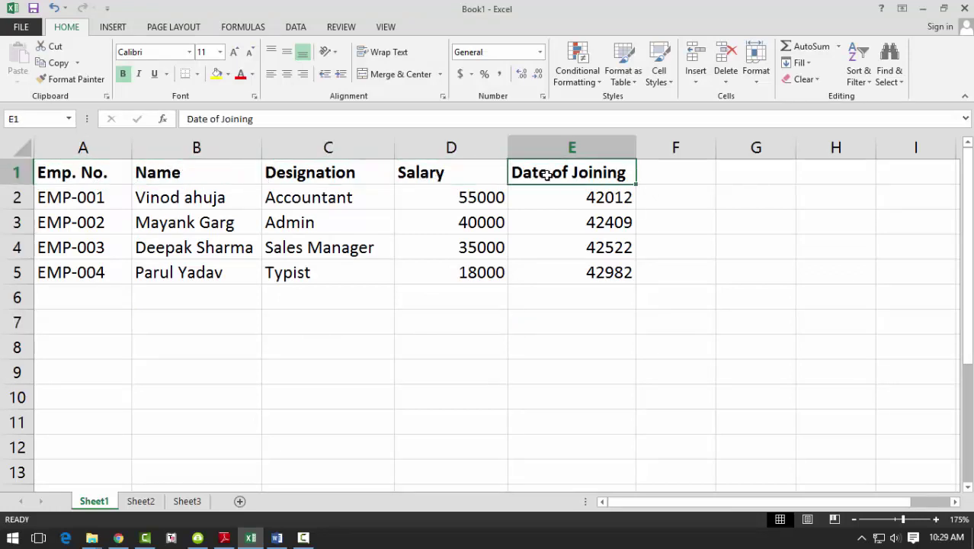
- Copy the ID EMP-002 from A3 into cell A8 as the lookup value
click(85, 349)
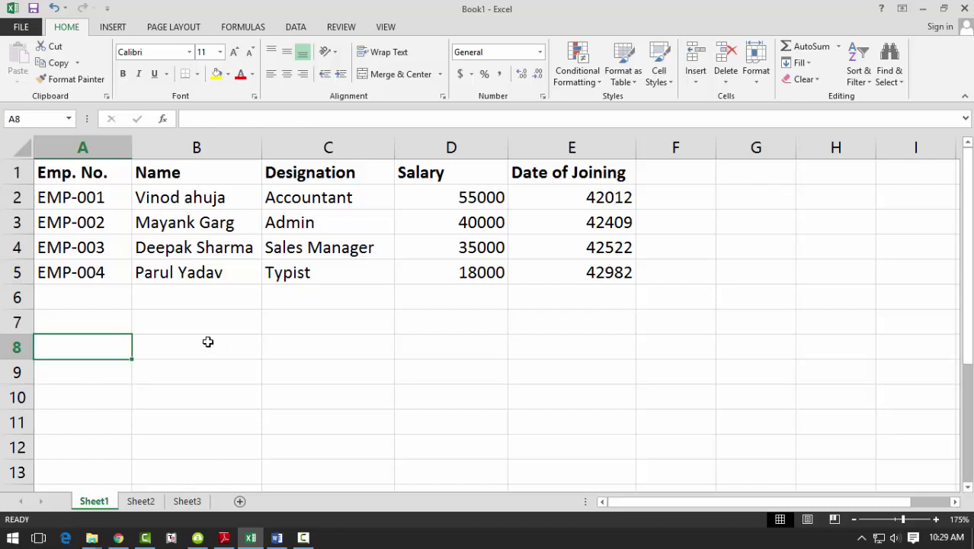
click(95, 222)
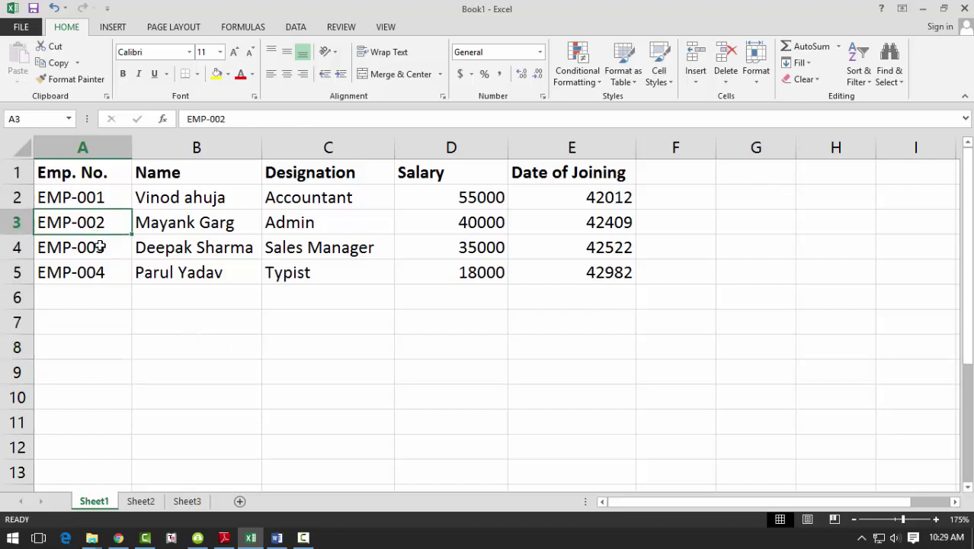
key(ctrl+c)
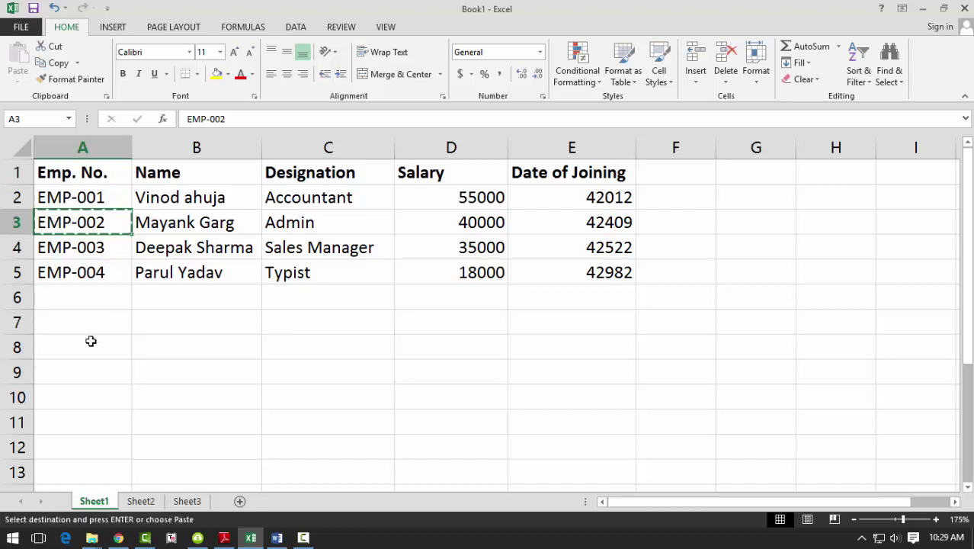
click(86, 347)
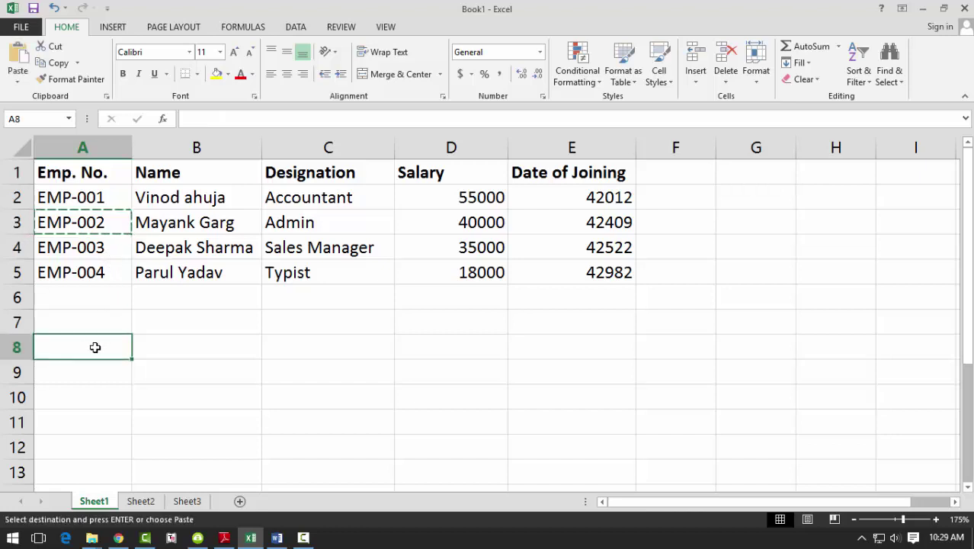
key(Return)
- Write =LOOKUP(A8,A2:A5,B2:B5) in B8 to find the name for A8's ID
click(191, 342)
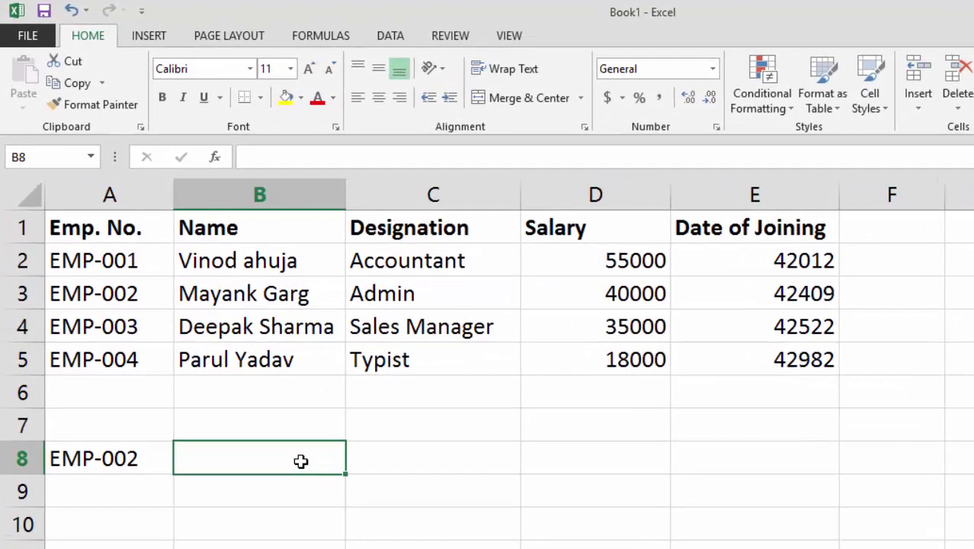
text(=)
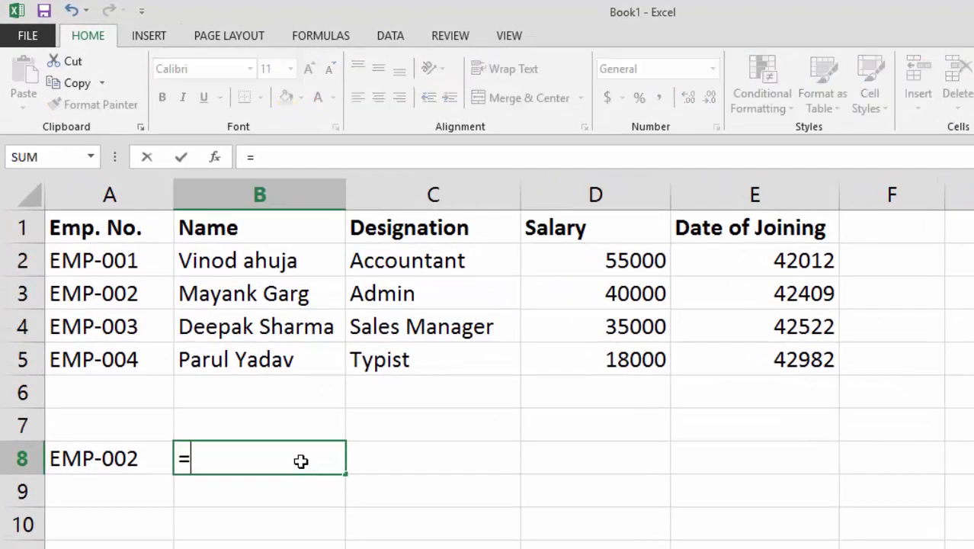
text(loo)
key(Tab)
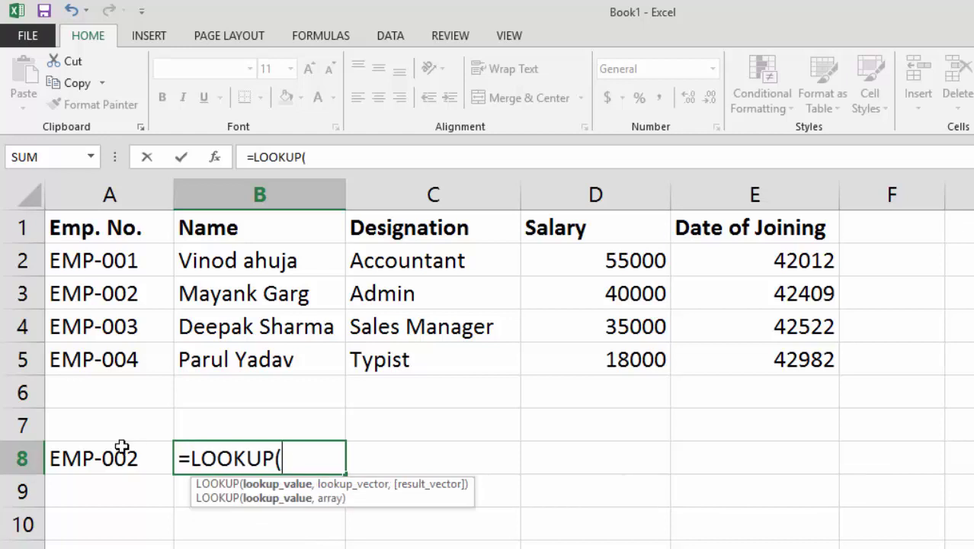
click(92, 456)
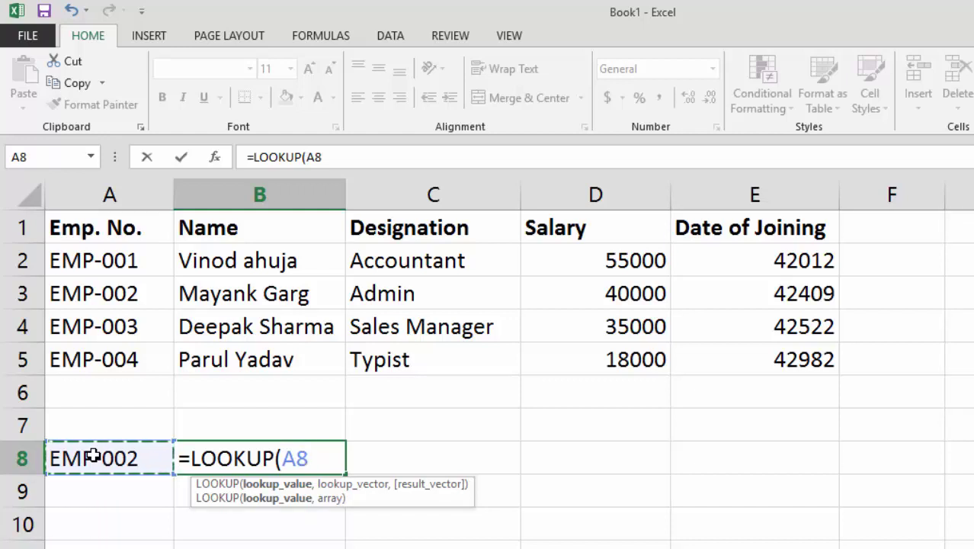
text(,)
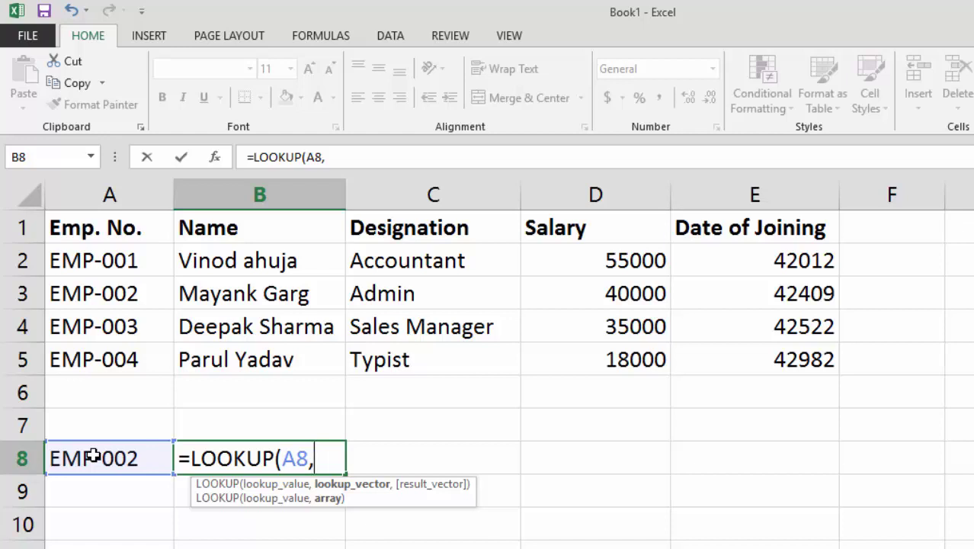
drag(131, 262, 125, 355)
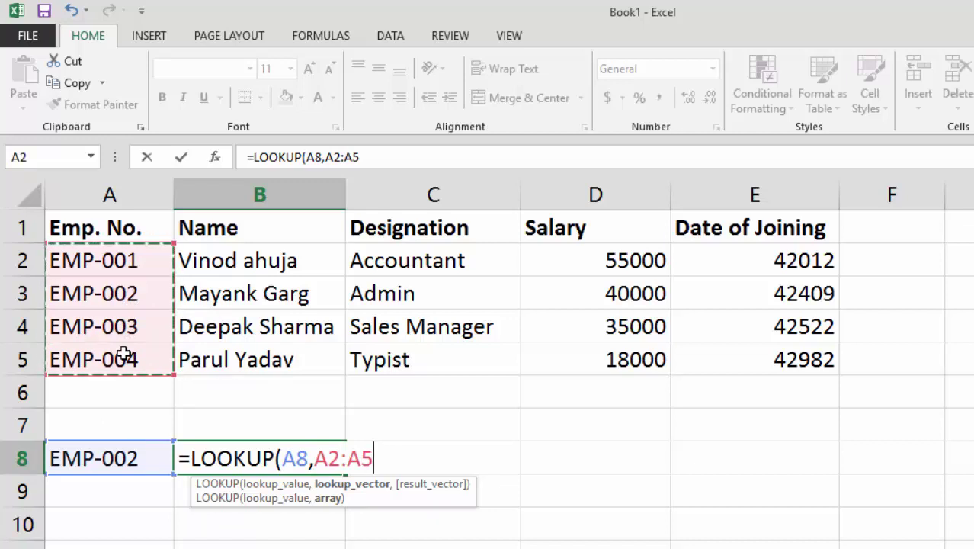
text(,)
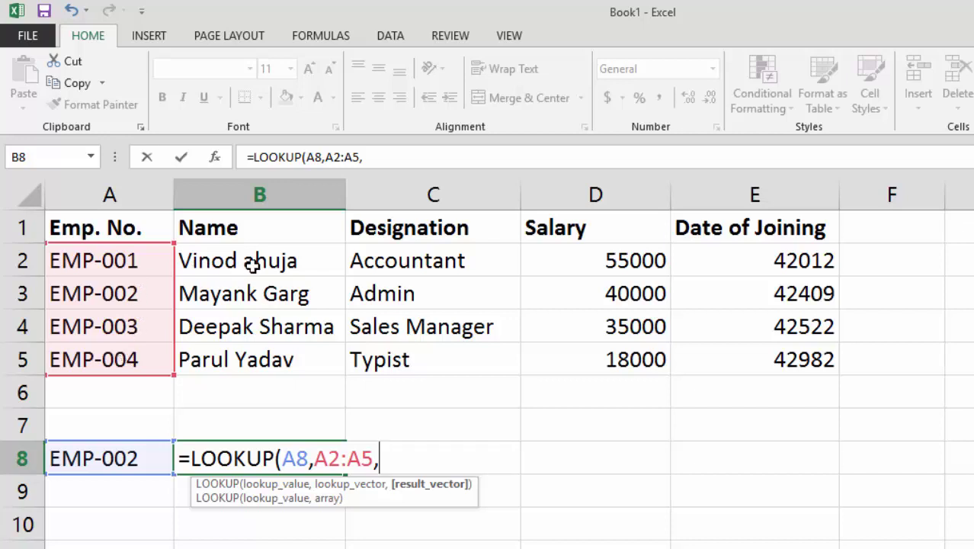
drag(253, 263, 241, 350)
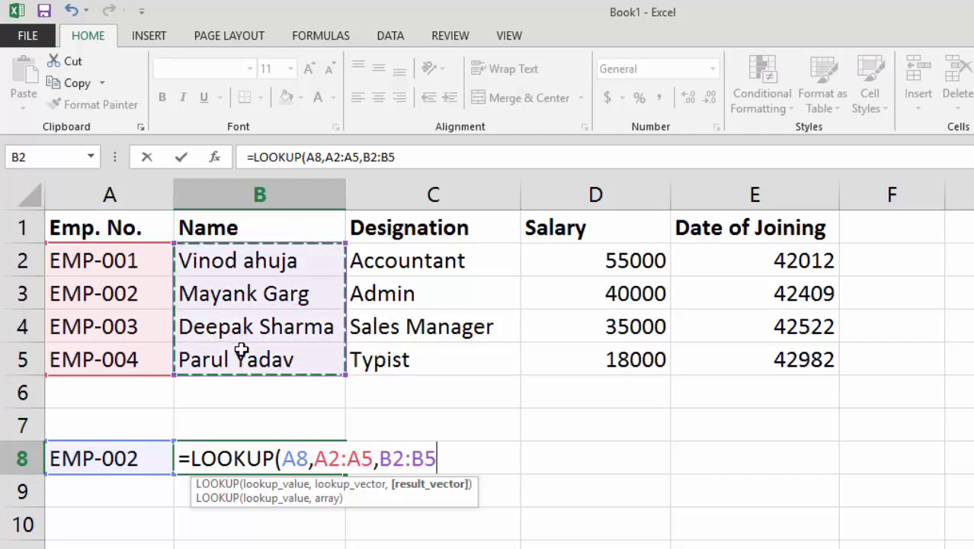
text())
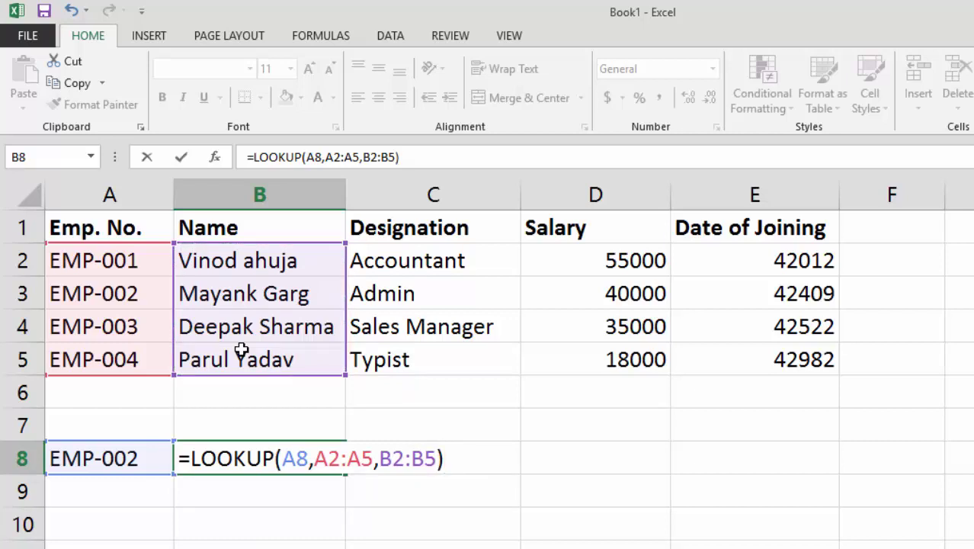
- Anchor the formula as =LOOKUP($A$8,$A$2:$A$5,B2:B5) and enter it, returning EMP-002's name
double_click(290, 458)
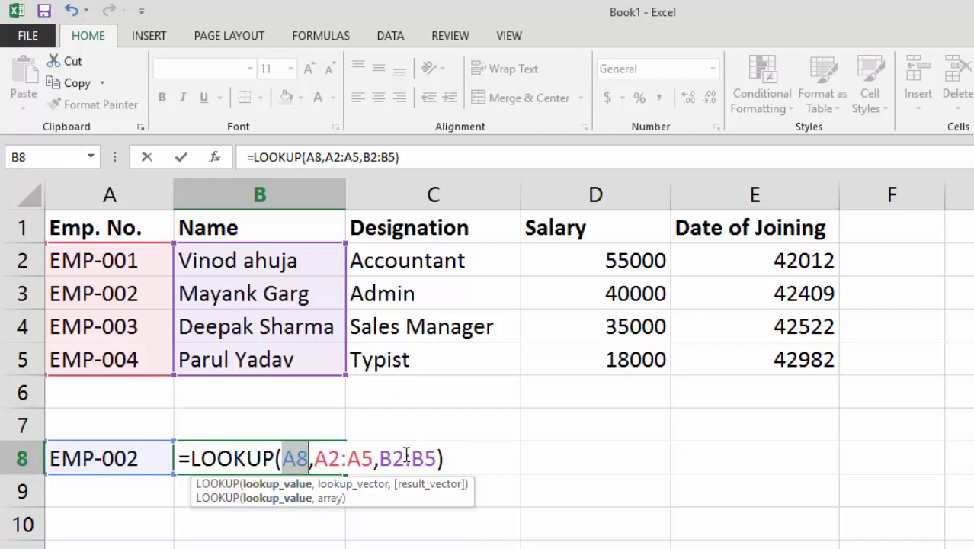
key(F4)
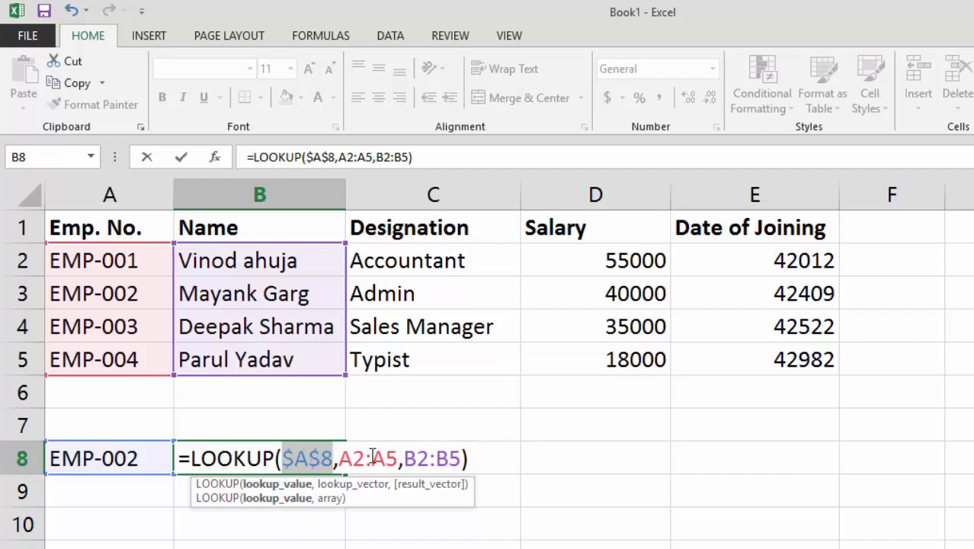
drag(337, 457, 399, 453)
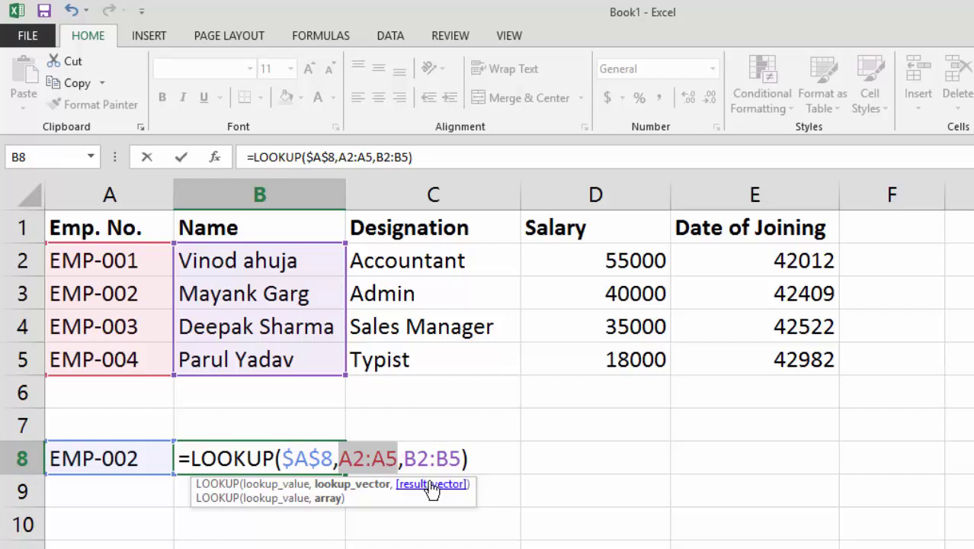
key(F4)
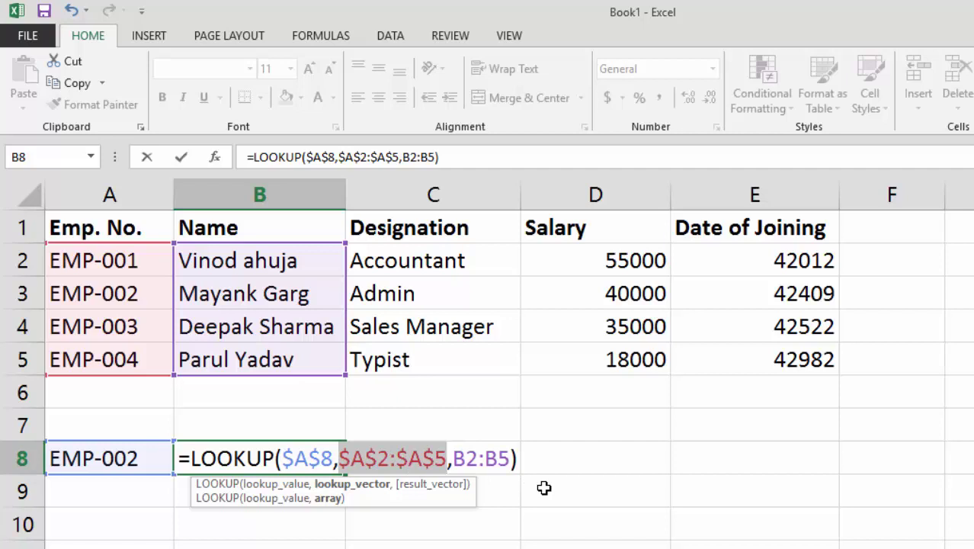
click(487, 458)
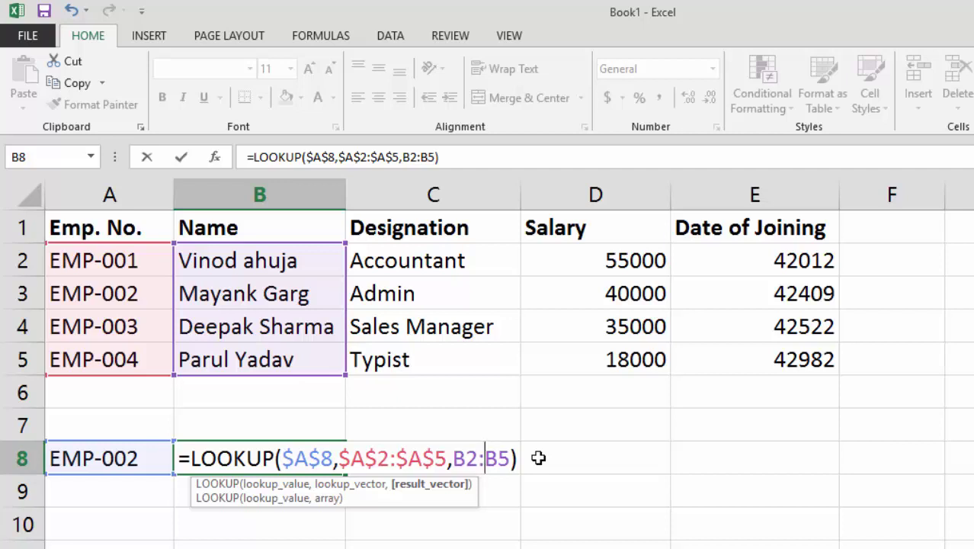
key(Return)
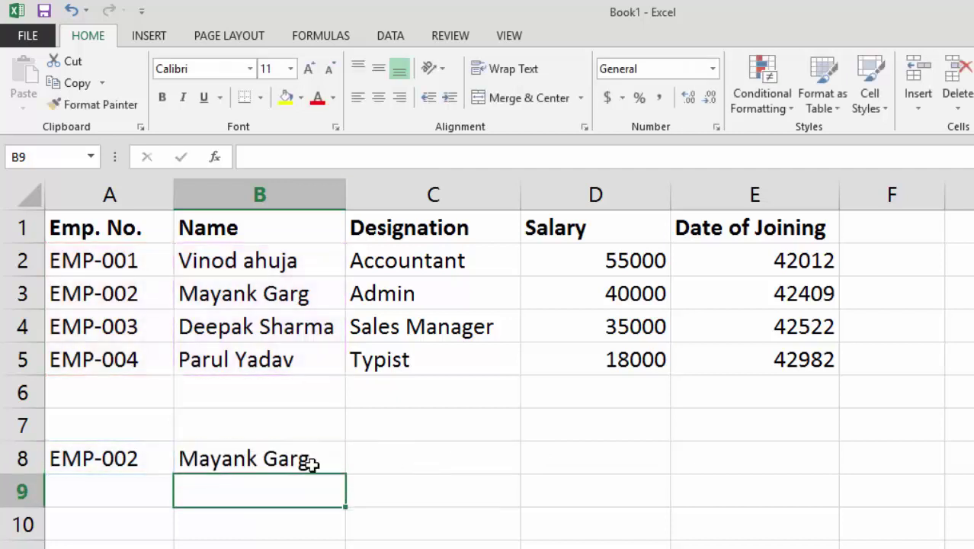
click(311, 460)
- Fill B8's formula across to E8 and inspect C8's $A$2:$A$5 and C2:C5 references
drag(392, 471, 770, 457)
click(479, 458)
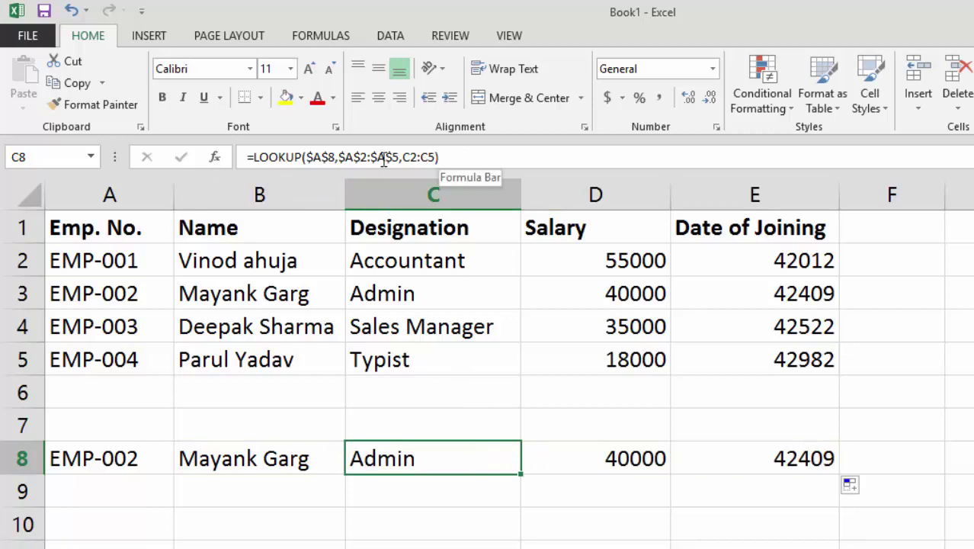
click(322, 157)
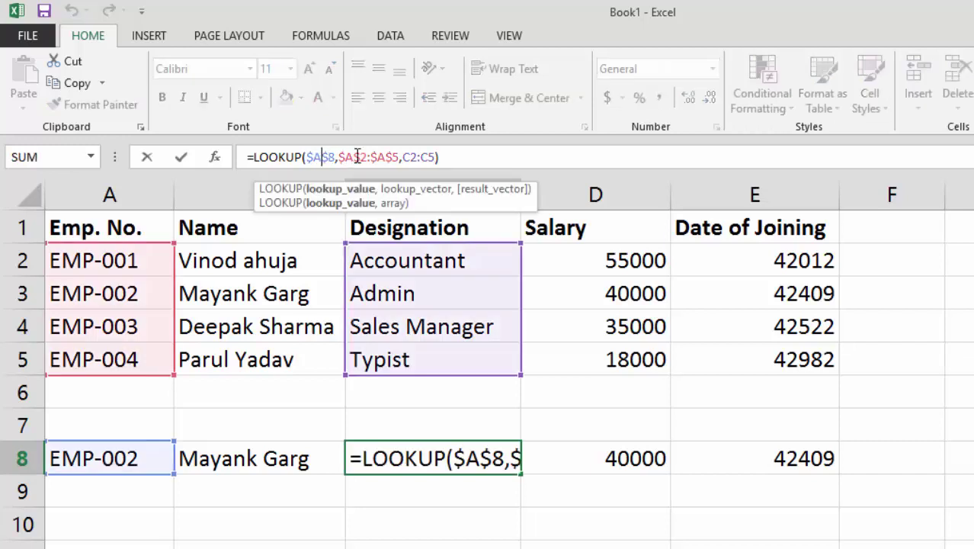
click(355, 157)
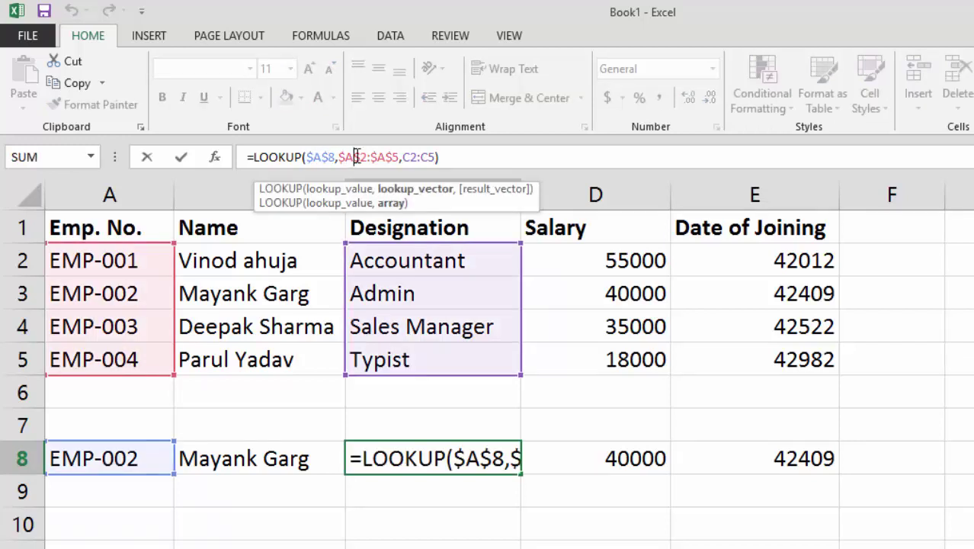
click(422, 156)
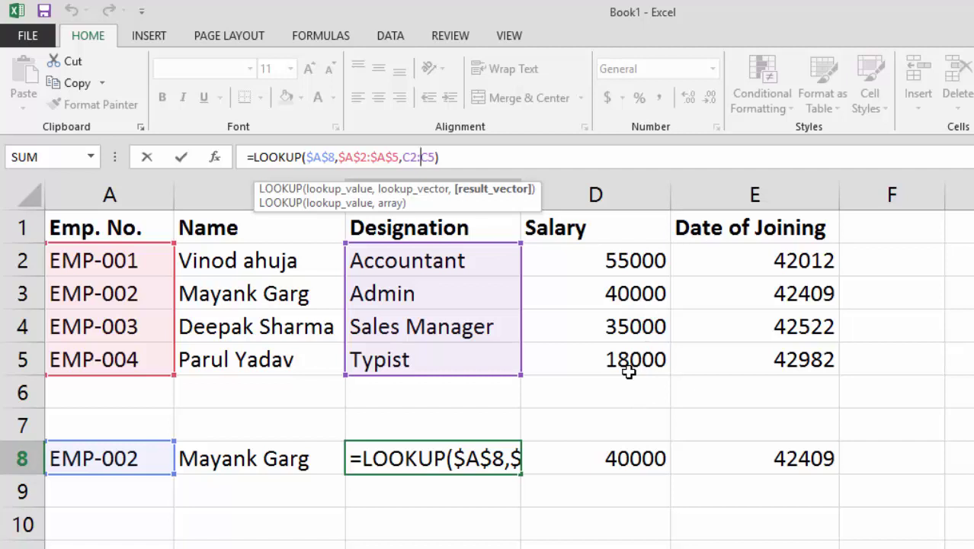
key(ctrl+Return)
- Review D8's and E8's formulas, confirming E8 reads =LOOKUP($A$8,$A$2:$A$5,E2:E5)
click(620, 462)
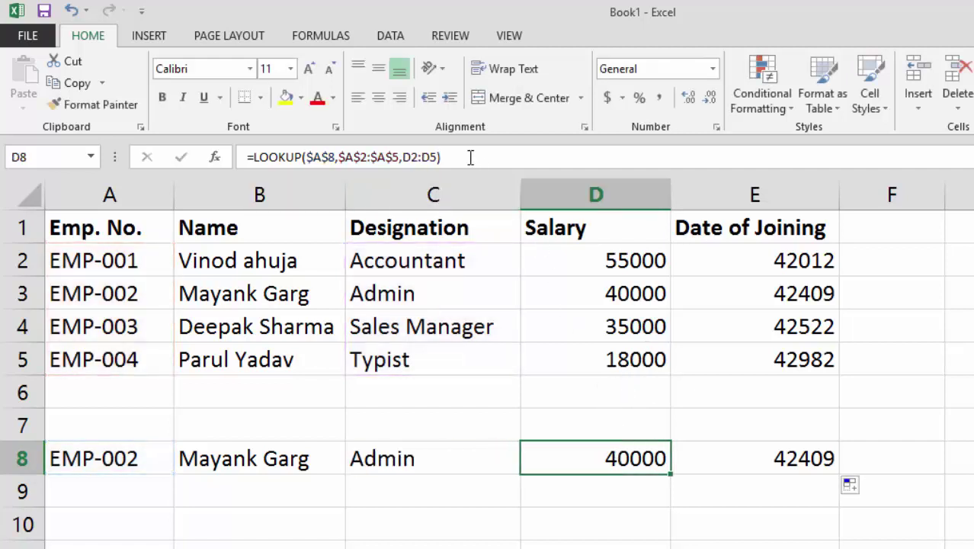
drag(468, 157, 244, 144)
key(Escape)
click(757, 460)
drag(460, 157, 252, 157)
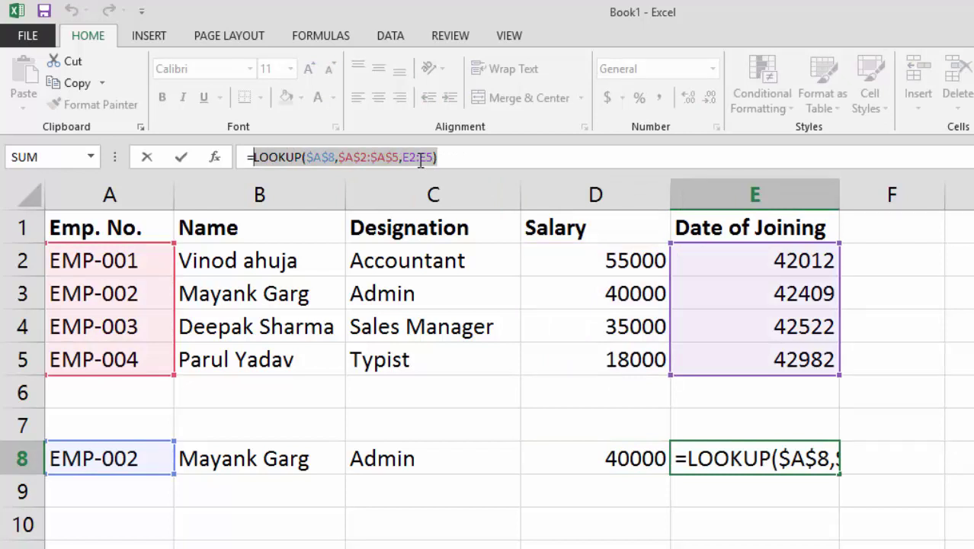
key(ctrl+c)
key(Escape)
key(ctrl+v)
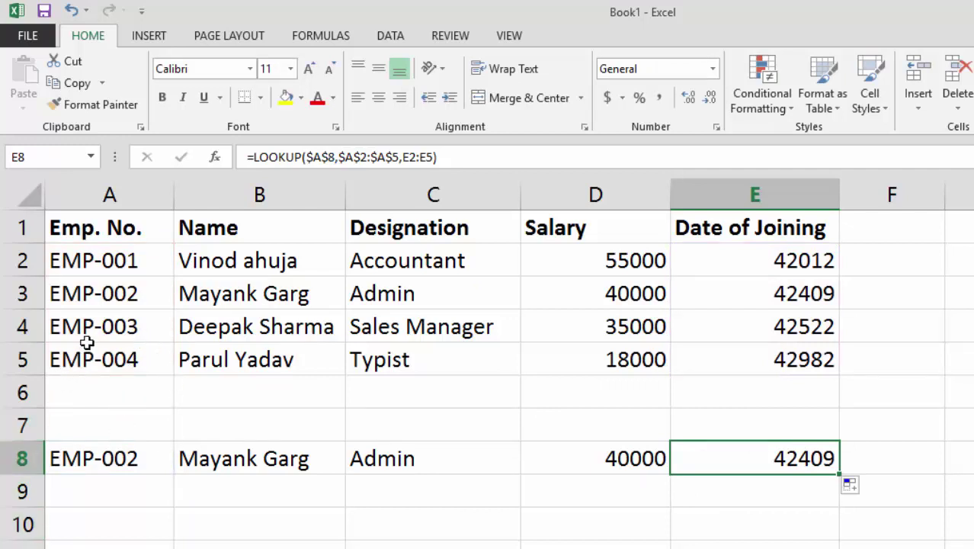
- Test the lookup by copying EMP-001 into A8 and checking B8 through E8
click(122, 261)
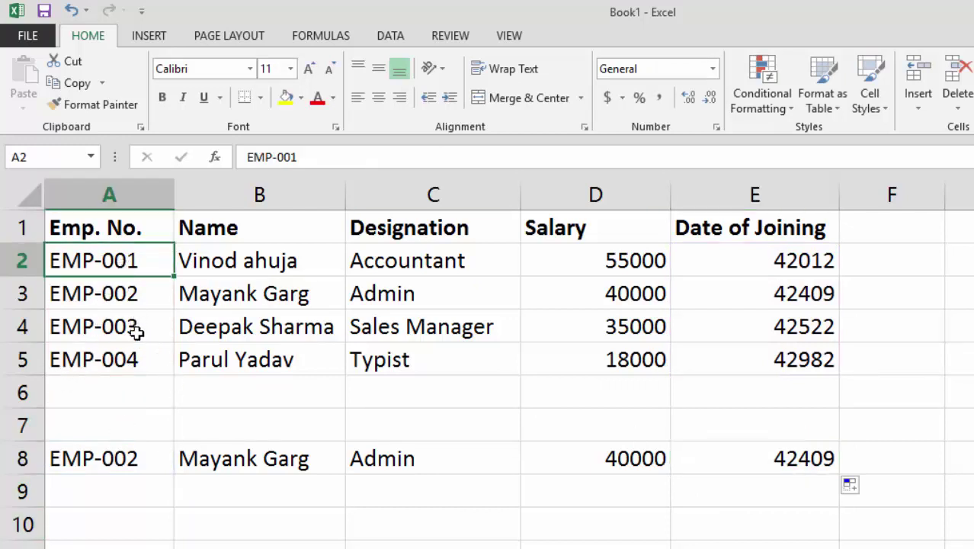
key(ctrl+c)
click(115, 459)
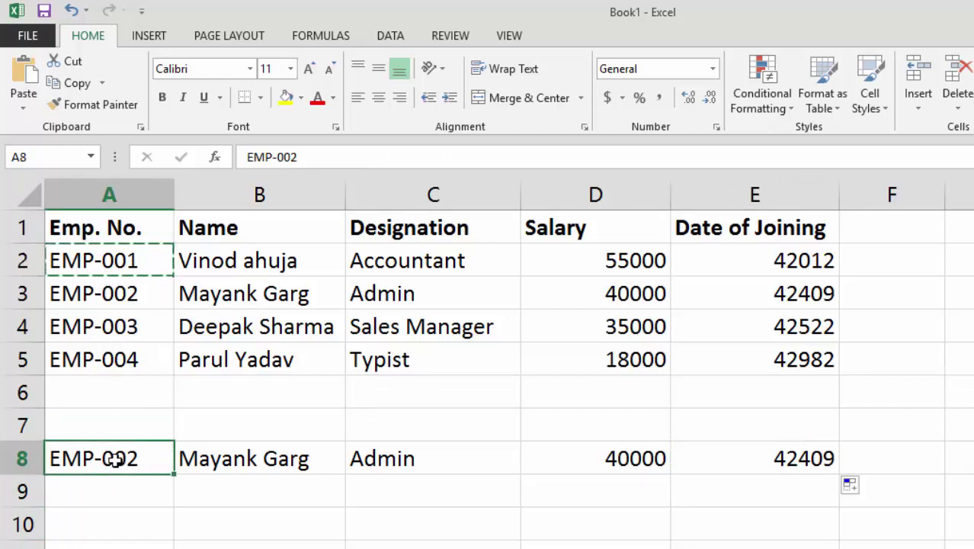
key(Return)
click(290, 465)
click(388, 460)
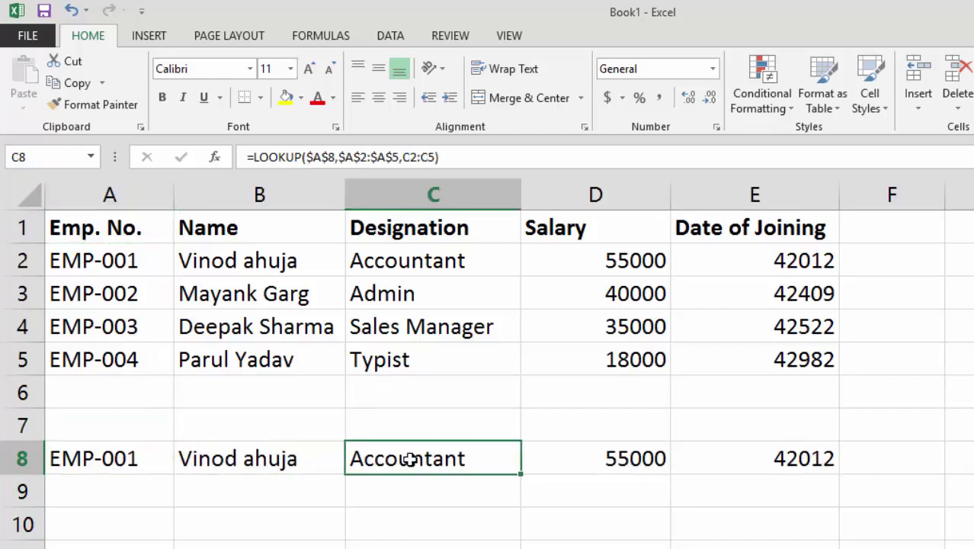
click(621, 462)
click(758, 458)
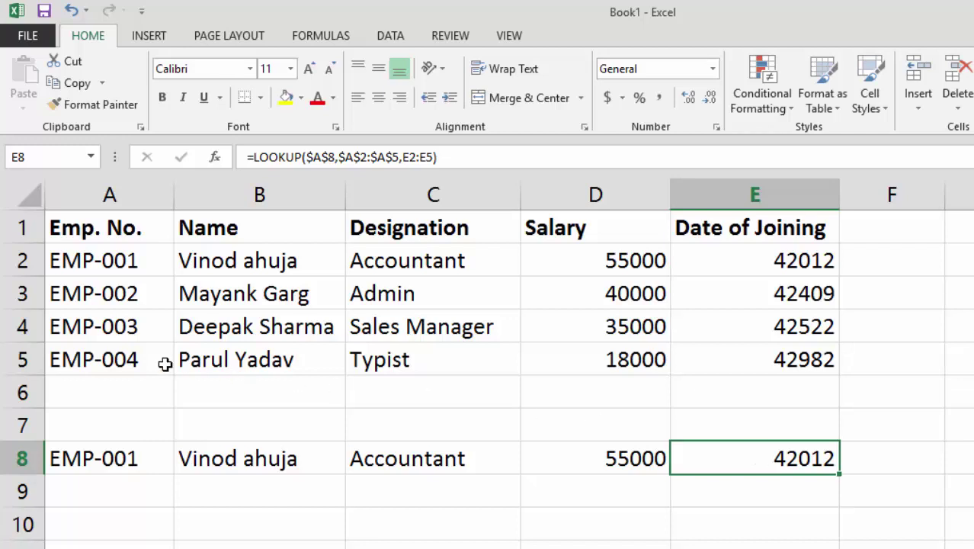
- Put EMP-004 into A8 and review B8 and C8, now showing that employee's name and Typist
click(127, 362)
key(ctrl+c)
click(104, 459)
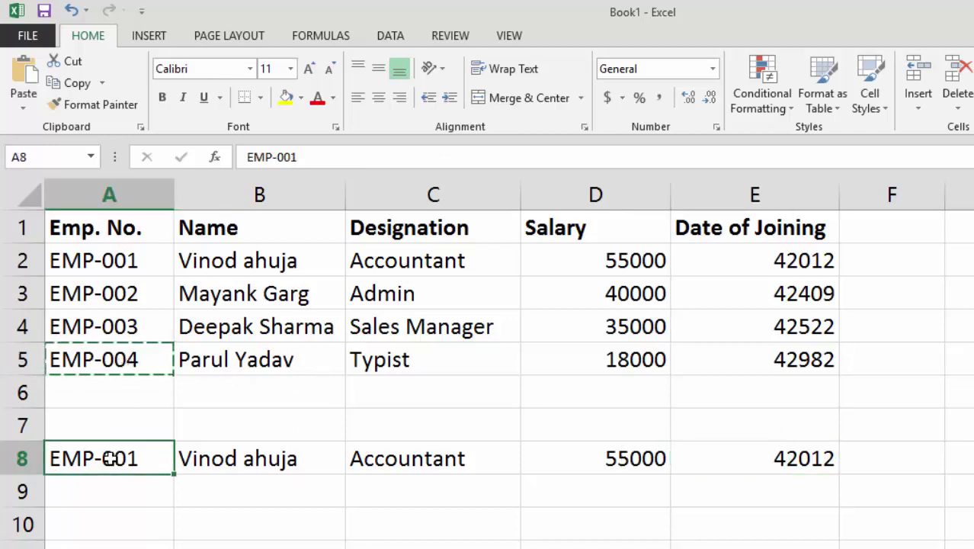
key(Return)
click(301, 464)
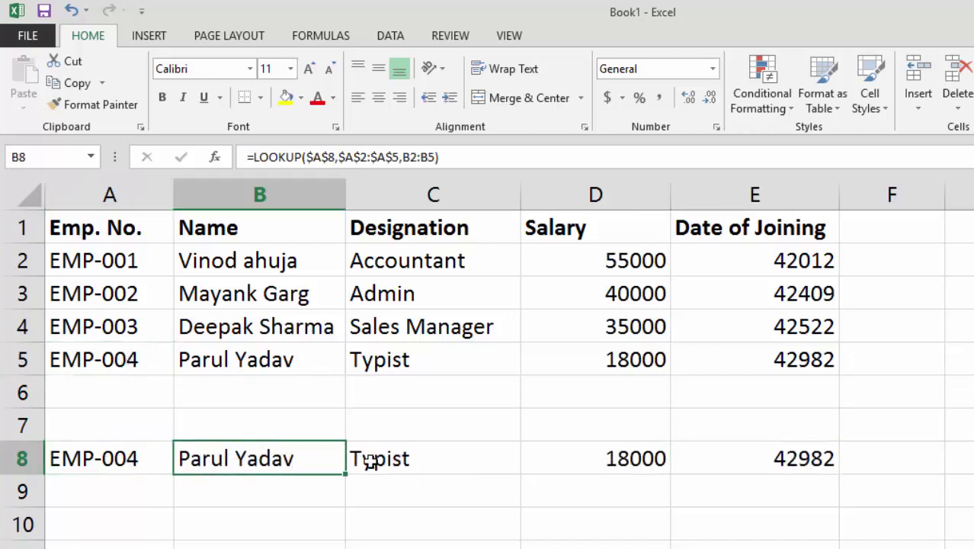
click(396, 459)
click(309, 453)
click(436, 464)
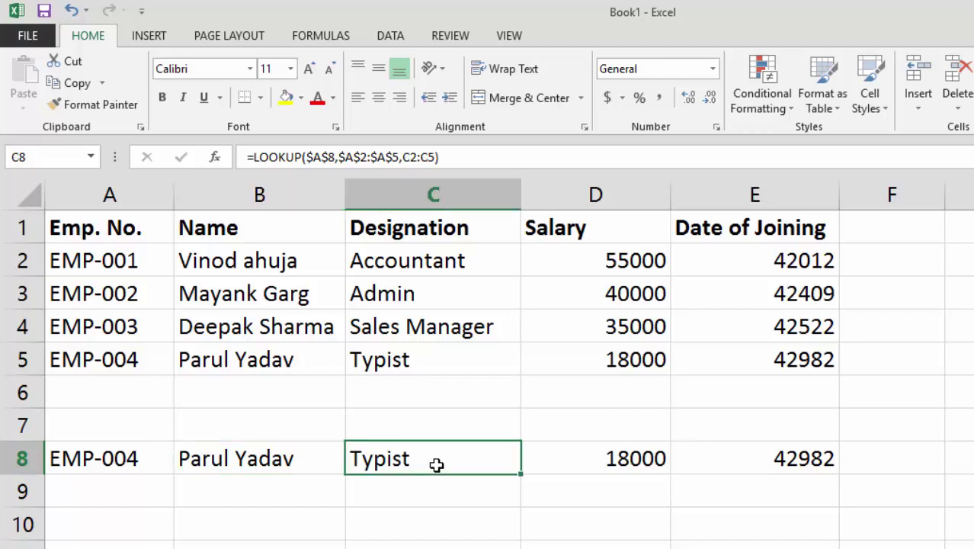